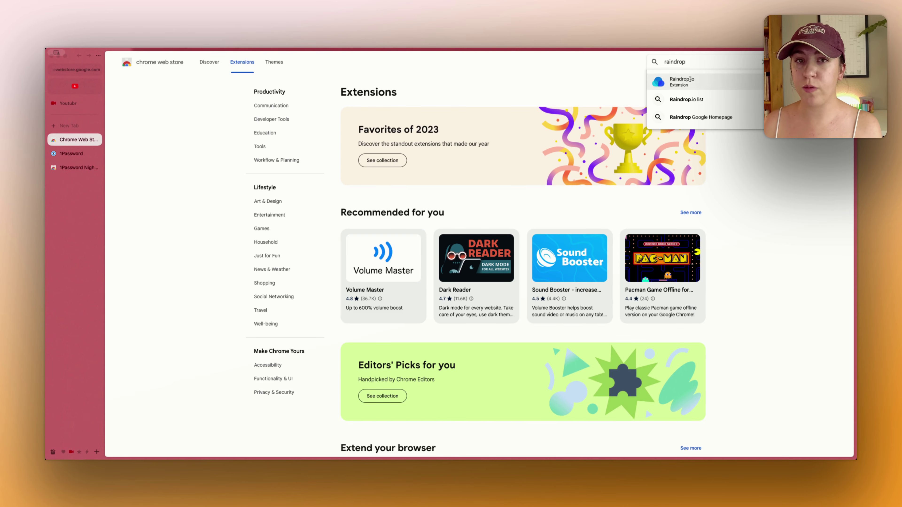
- Add the Raindrop.io extension to Arc from the Chrome Web Store
{"action": "left_click", "coordinate": [690, 79]}
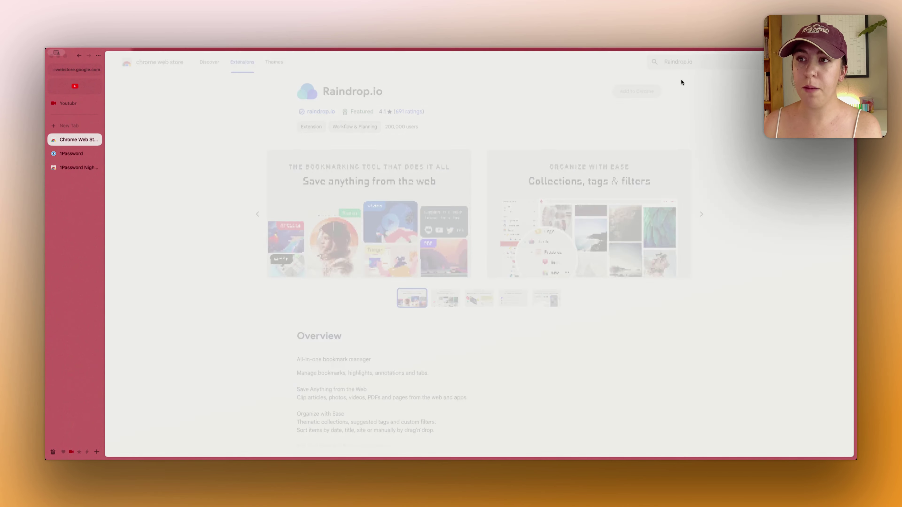
{"action": "left_click", "coordinate": [646, 93]}
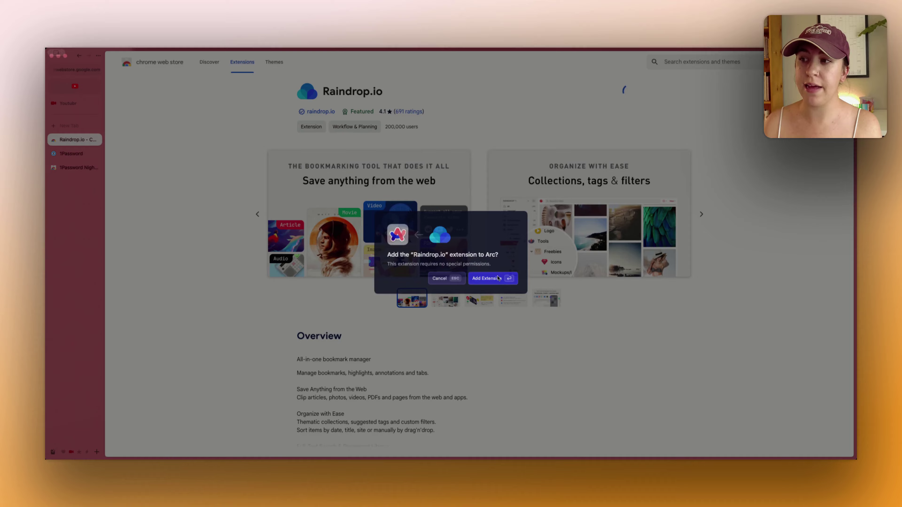
{"action": "left_click", "coordinate": [498, 278]}
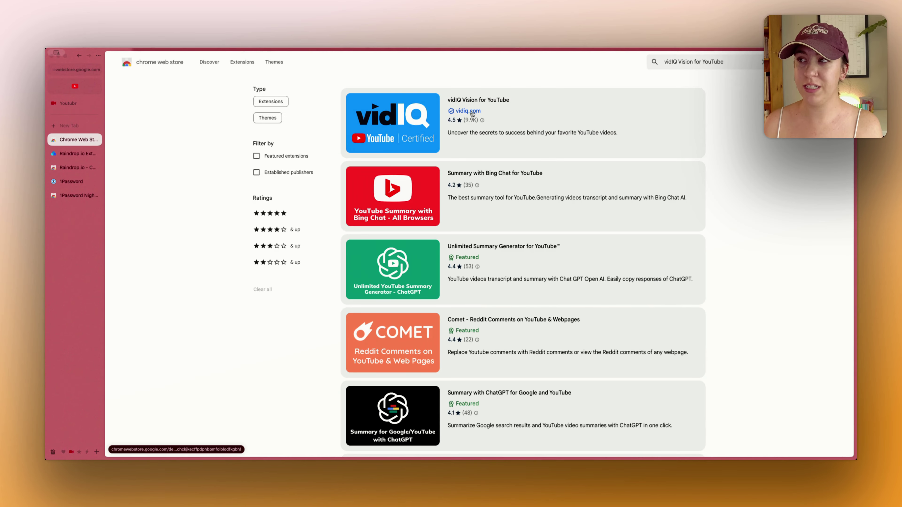
- Add the vidIQ Vision for YouTube and Tella - Screen Video Recorder extensions from their store pages
{"action": "left_click", "coordinate": [472, 113]}
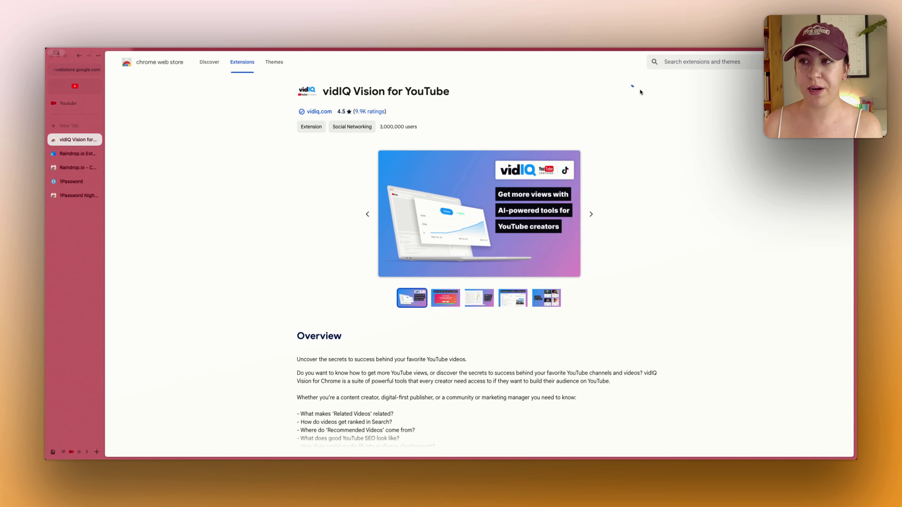
{"action": "left_click", "coordinate": [637, 91]}
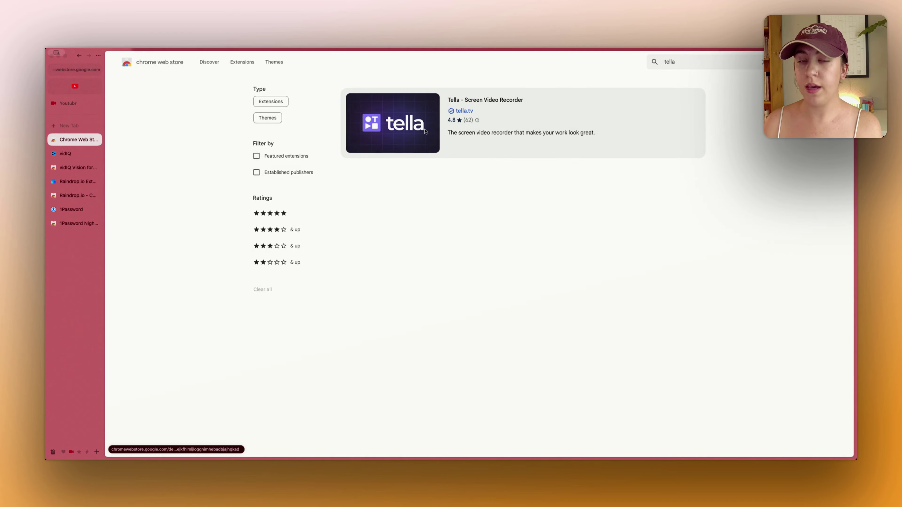
{"action": "left_click", "coordinate": [523, 121]}
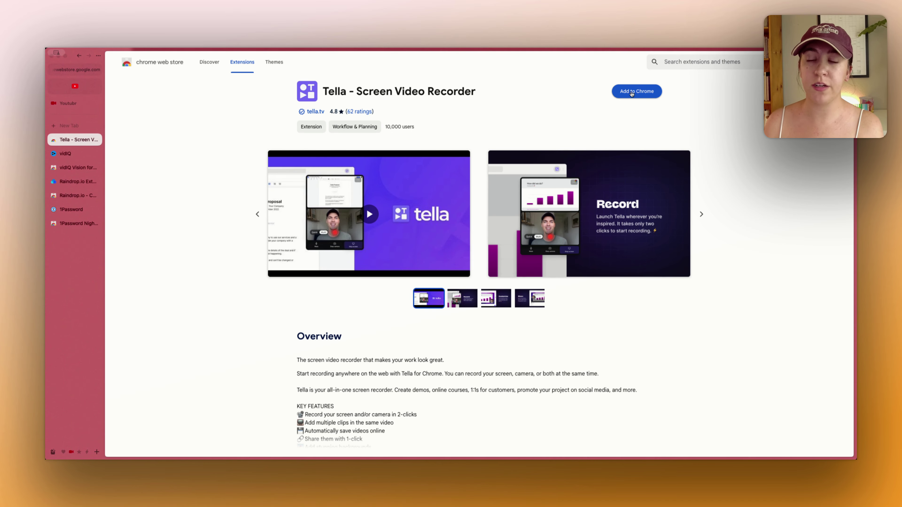
{"action": "left_click", "coordinate": [640, 96]}
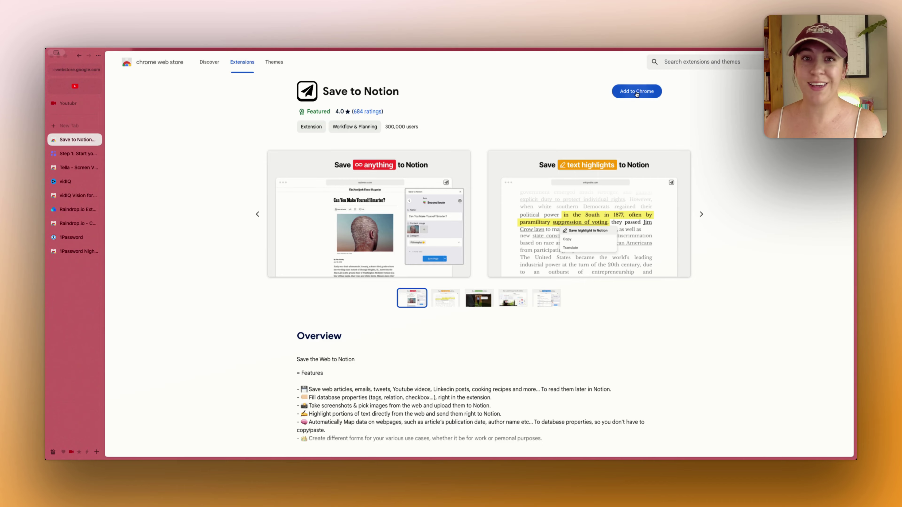
- Install the Save to Notion extension and approve its request for access to notion.so sites
{"action": "left_click", "coordinate": [636, 90]}
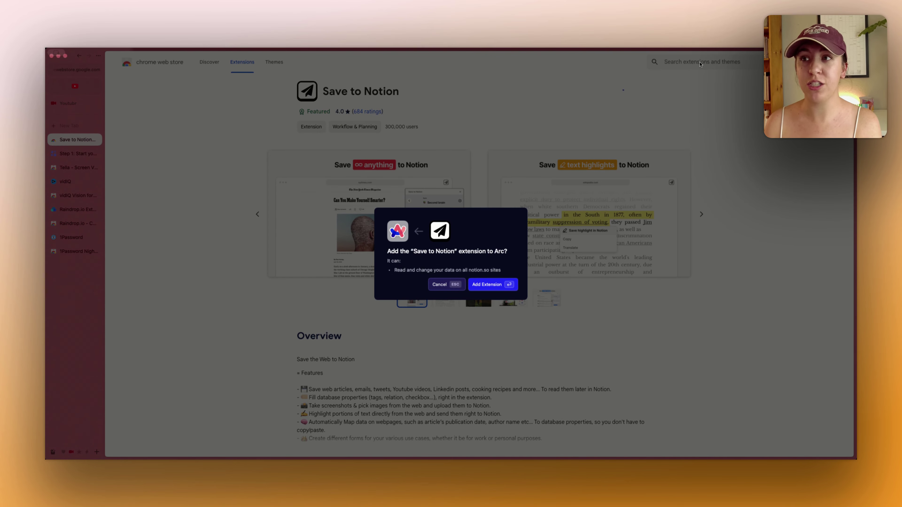
{"action": "key", "text": "Return"}
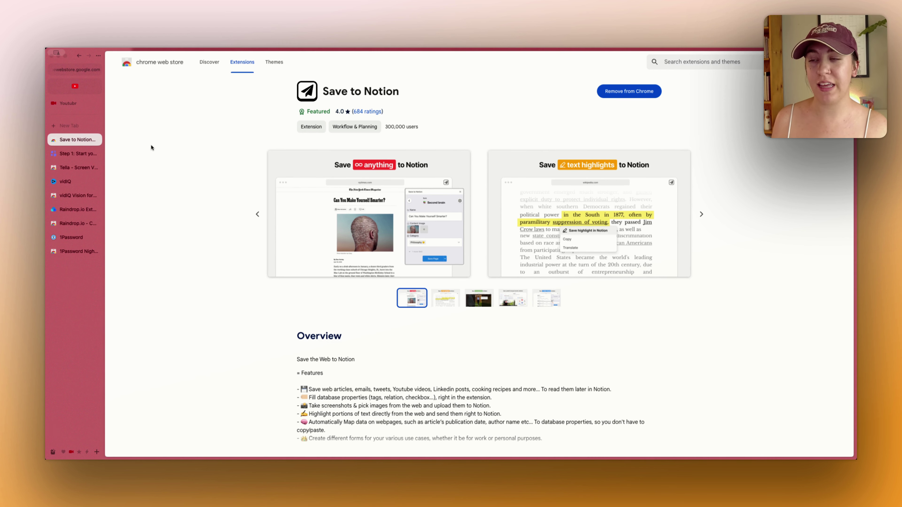
- Create a new easel in the Youtube space
{"action": "scroll", "coordinate": [72, 106], "scroll_direction": "right", "scroll_amount": 3}
{"action": "left_click", "coordinate": [67, 103]}
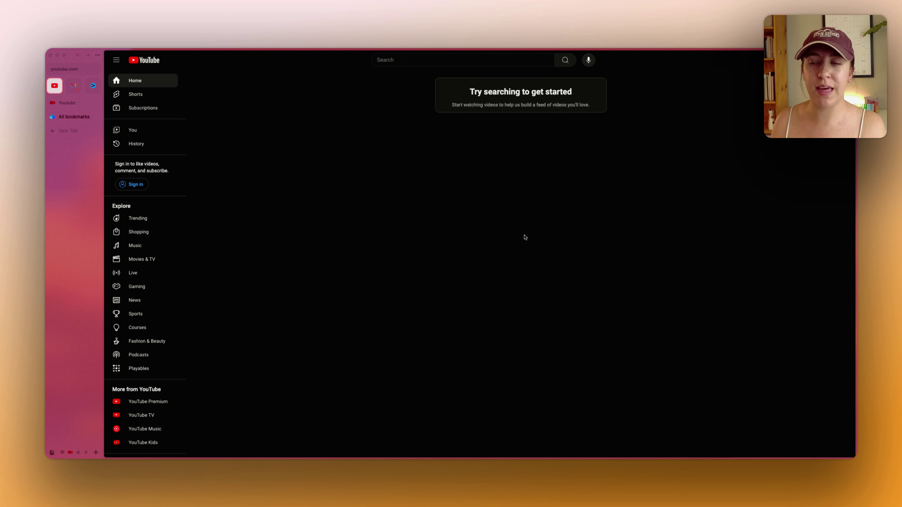
{"action": "left_click", "coordinate": [96, 453]}
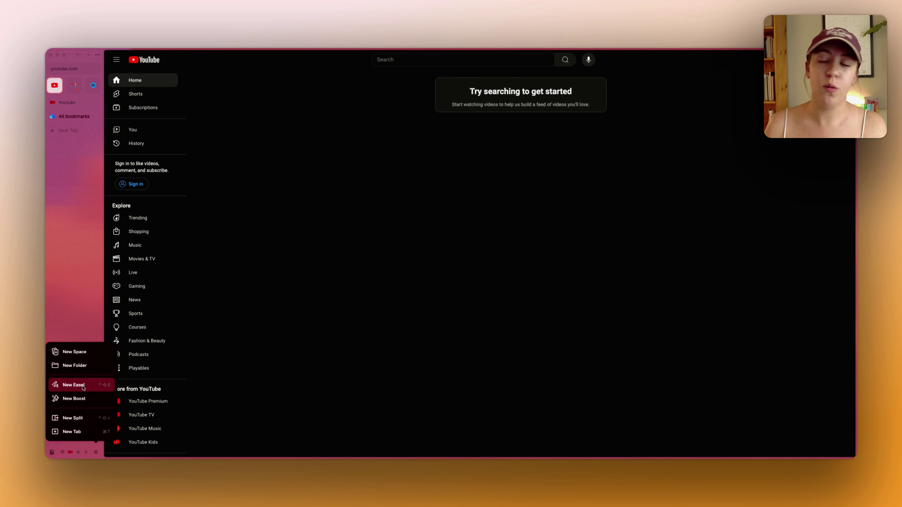
{"action": "left_click", "coordinate": [74, 386]}
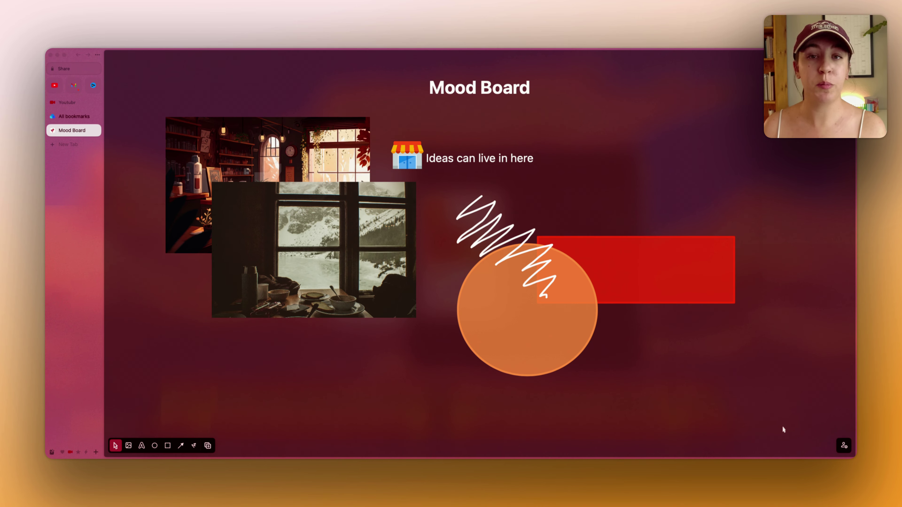
- Examine the Mood Board easel's sharing options, the extent of its canvas and its capture tool
{"action": "left_click", "coordinate": [842, 447]}
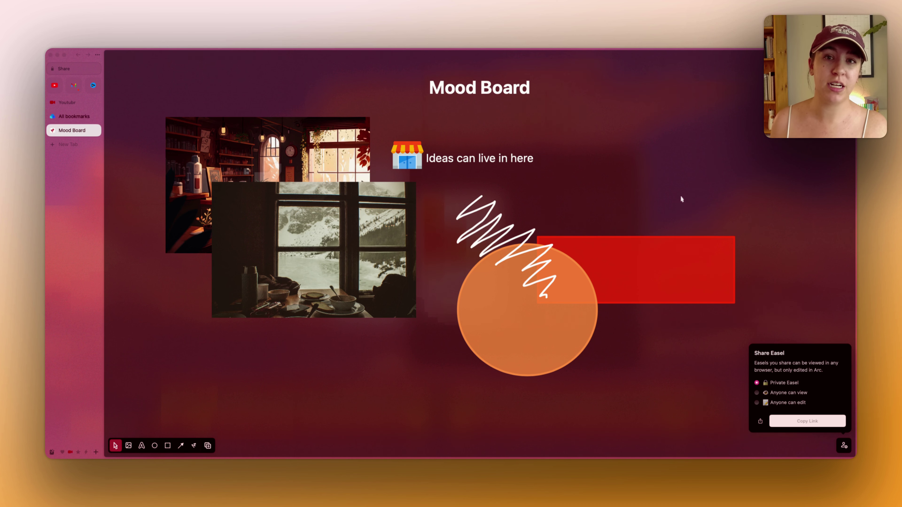
{"action": "scroll", "coordinate": [680, 187], "scroll_direction": "down", "scroll_amount": 10}
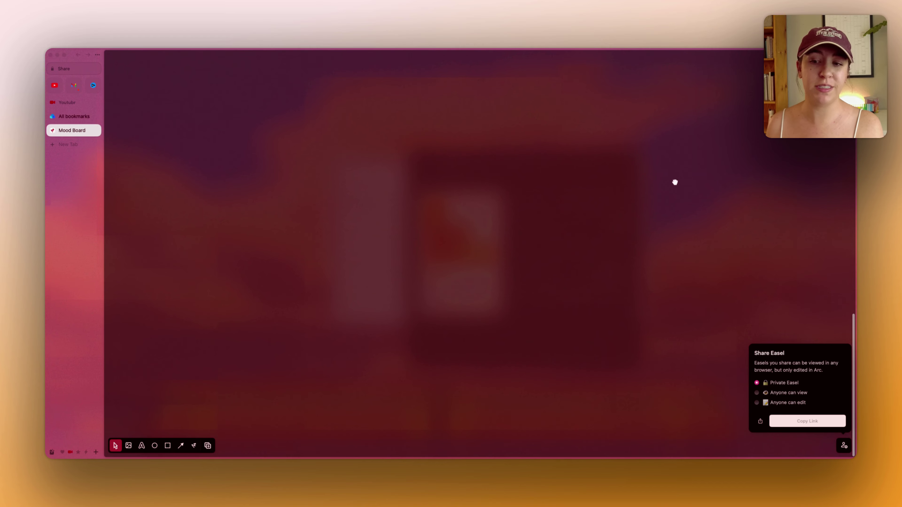
{"action": "scroll", "coordinate": [674, 182], "scroll_direction": "up", "scroll_amount": 15}
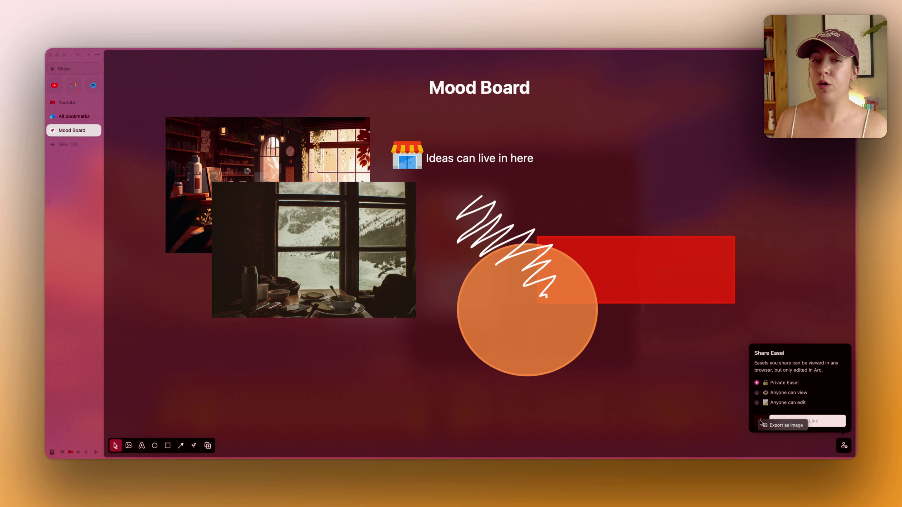
{"action": "left_click", "coordinate": [207, 445]}
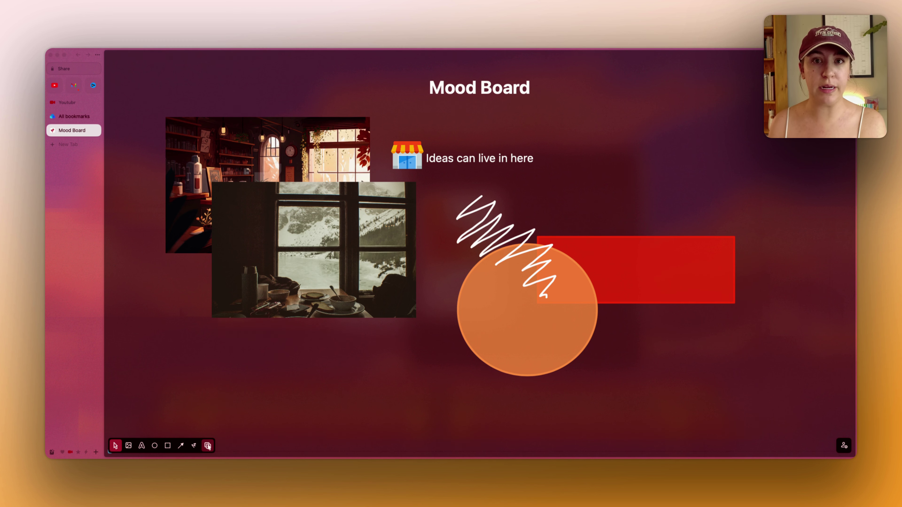
- Open YouTube in a split view beside the Mood Board easel
{"action": "key", "text": "ctrl+shift+equal"}
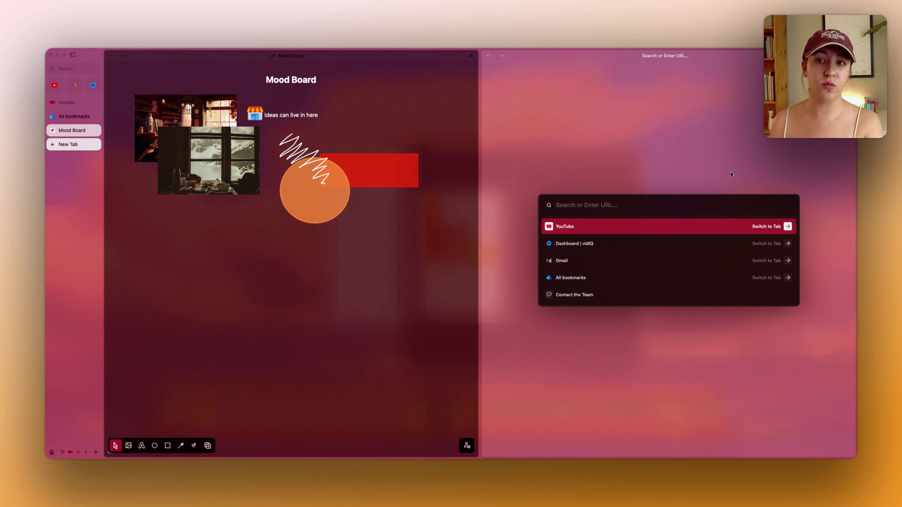
{"action": "key", "text": "Return"}
- Copy the link of the cozy desk setup video, paste it into the Mood Board and place it below the photos
{"action": "right_click", "coordinate": [712, 184]}
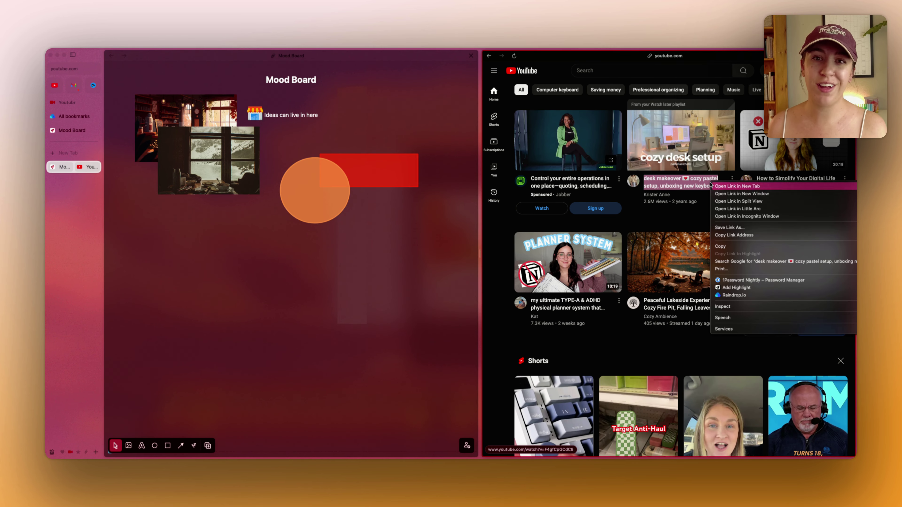
{"action": "left_click", "coordinate": [748, 236]}
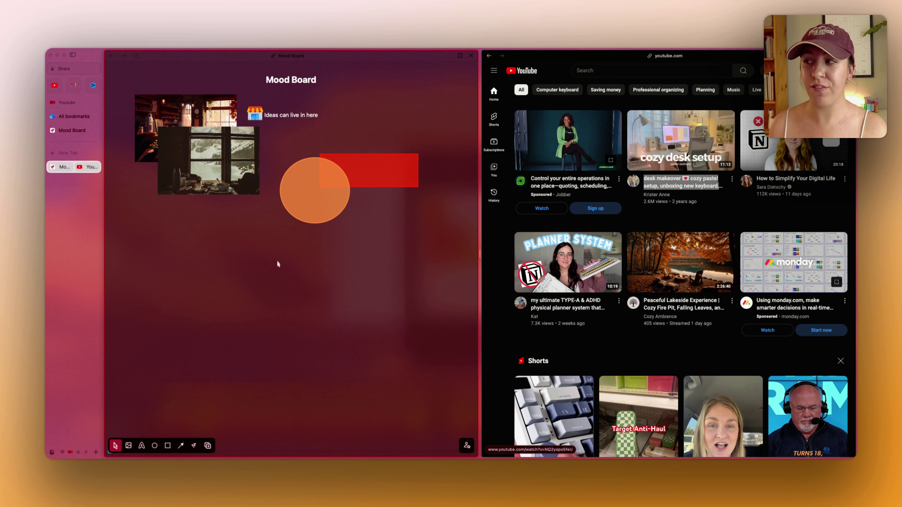
{"action": "key", "text": "super+v"}
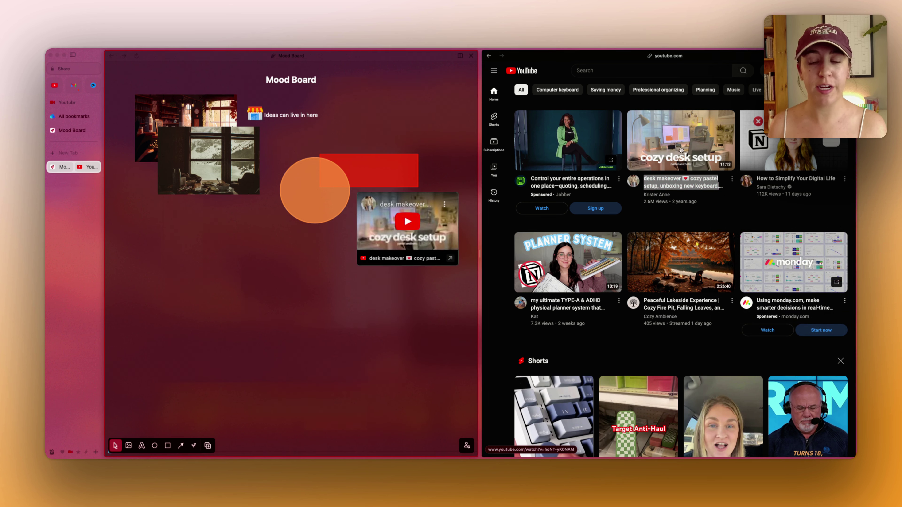
{"action": "left_click_drag", "start_coordinate": [398, 259], "coordinate": [199, 276]}
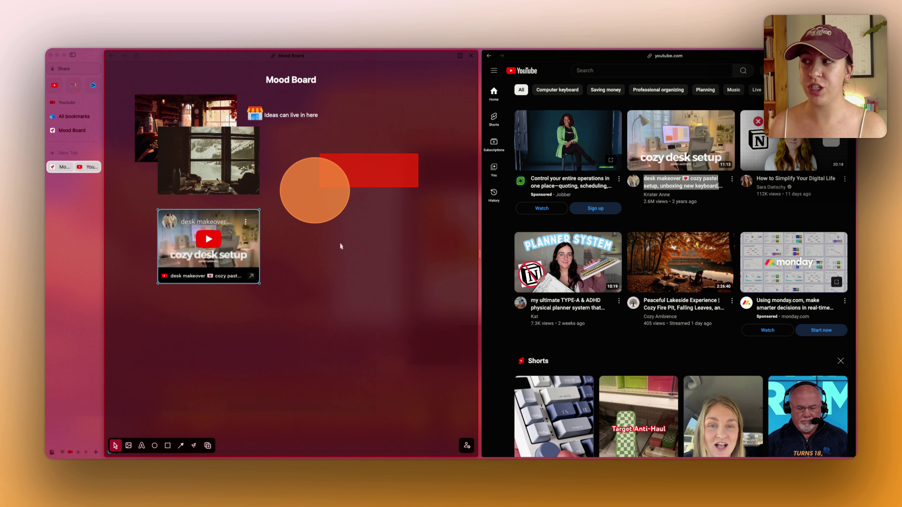
- Look through the split view's tab options, including its orientation and the spaces it can be moved to
{"action": "right_click", "coordinate": [79, 168]}
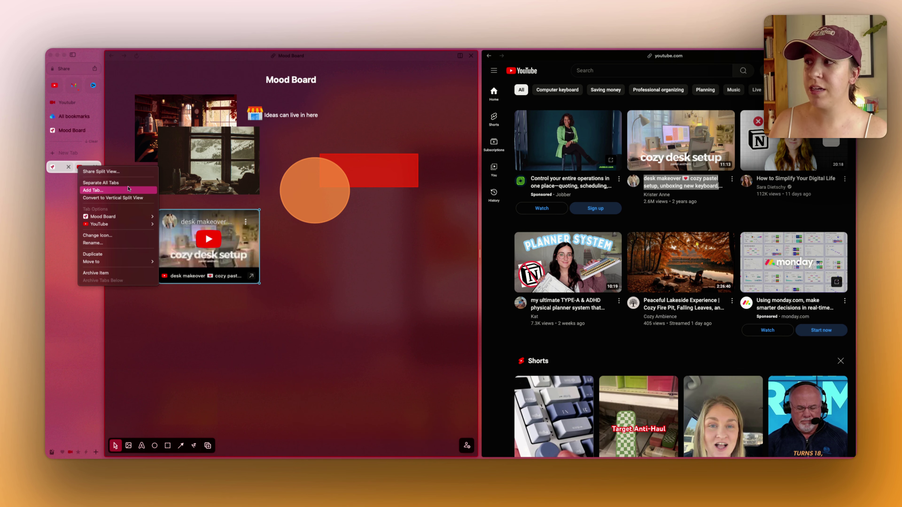
{"action": "left_click", "coordinate": [130, 198]}
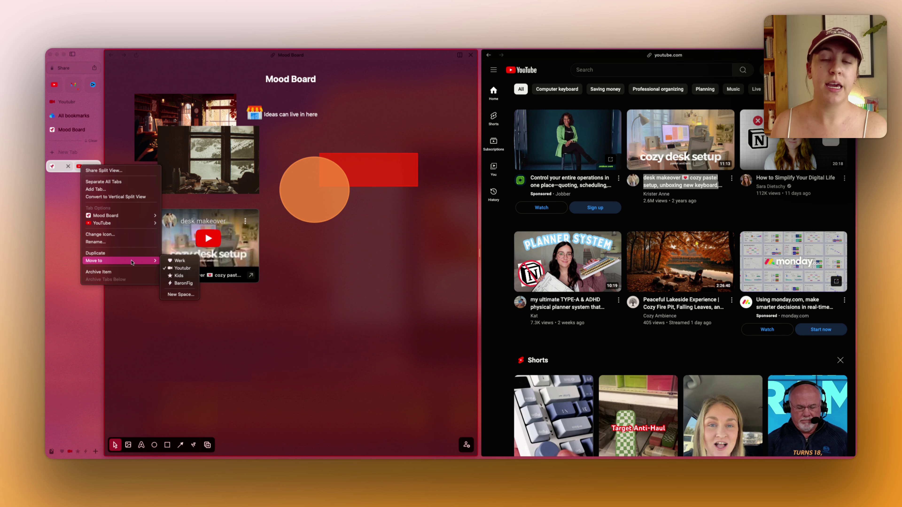
{"action": "left_click", "coordinate": [179, 275]}
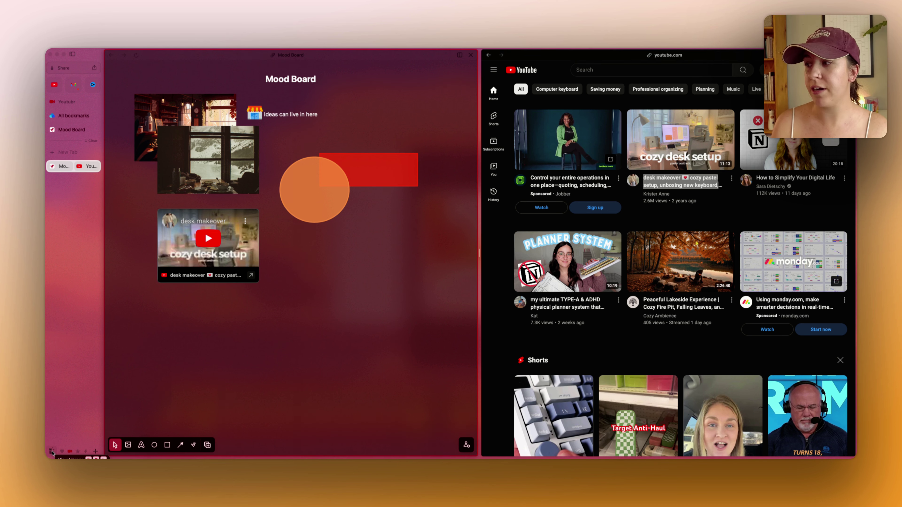
- Browse the saved easels and the overview of all spaces in the library, and return to the Mood Board
{"action": "left_click", "coordinate": [51, 452]}
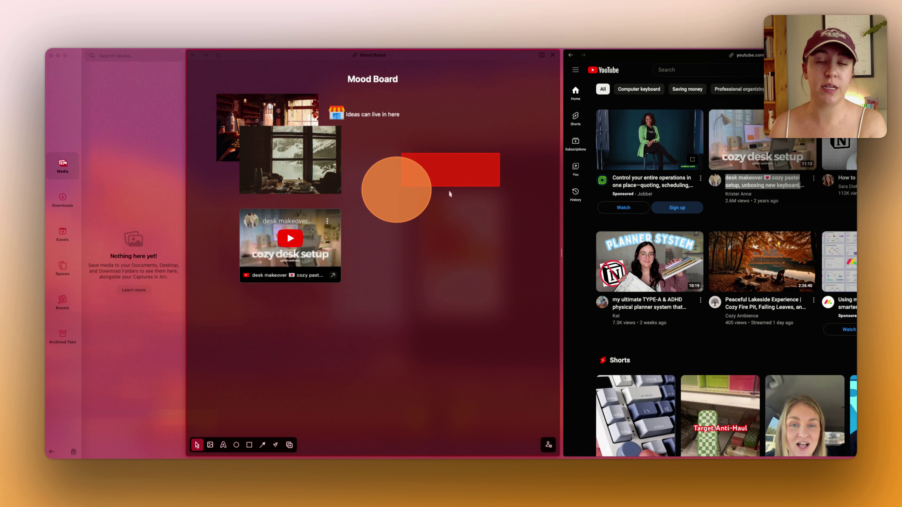
{"action": "left_click", "coordinate": [63, 235]}
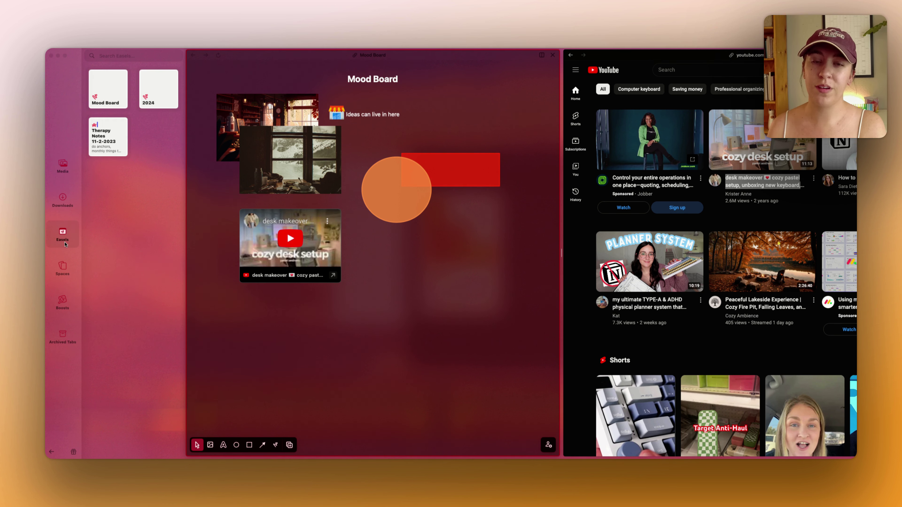
{"action": "right_click", "coordinate": [156, 97]}
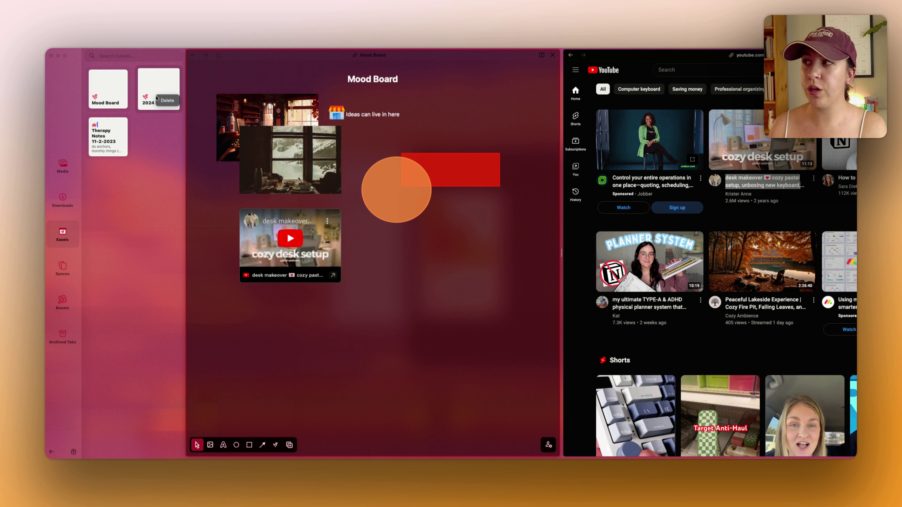
{"action": "right_click", "coordinate": [117, 97]}
{"action": "left_click", "coordinate": [124, 141]}
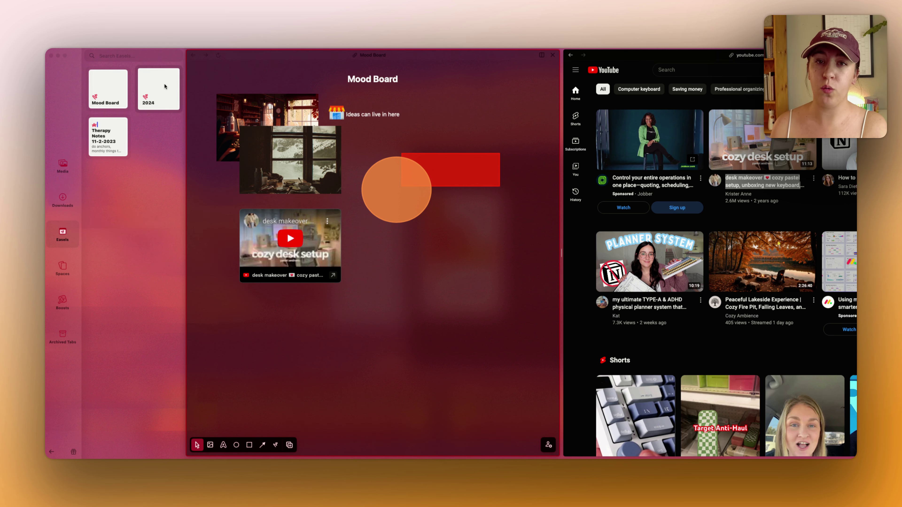
{"action": "left_click", "coordinate": [62, 268]}
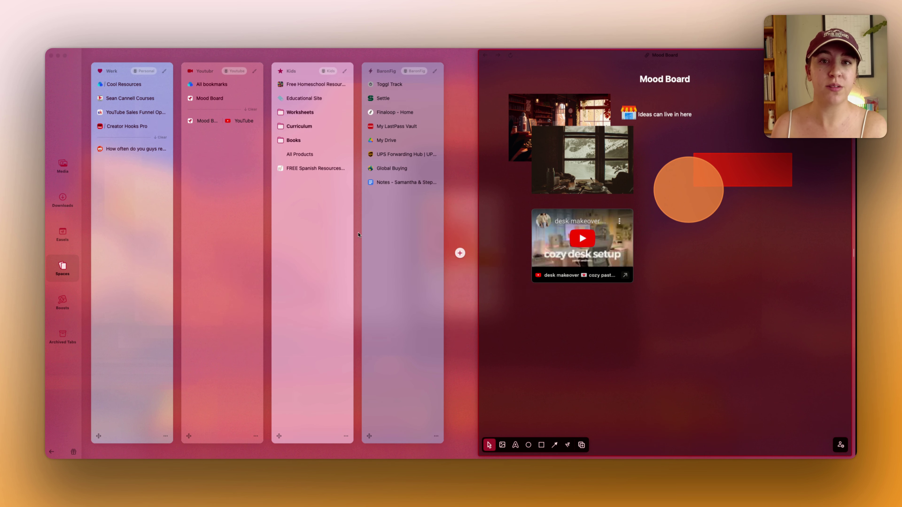
{"action": "left_click", "coordinate": [196, 250]}
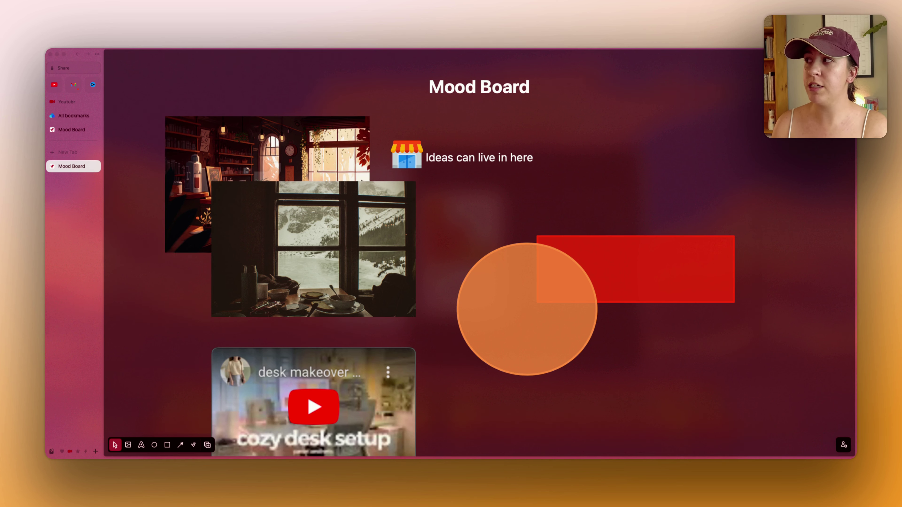
- Open the Max settings and review the available AI features down to ChatGPT in the Command Bar
{"action": "key", "text": "super+comma"}
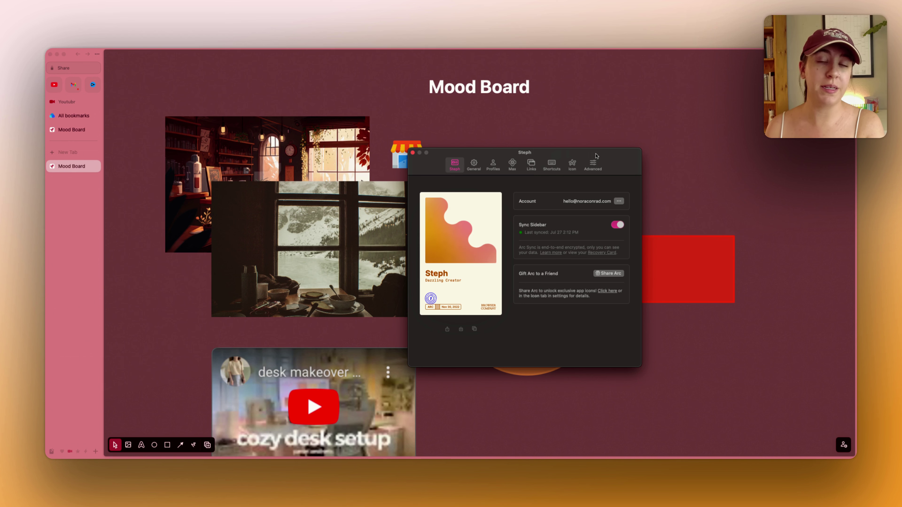
{"action": "left_click_drag", "start_coordinate": [596, 156], "coordinate": [594, 155]}
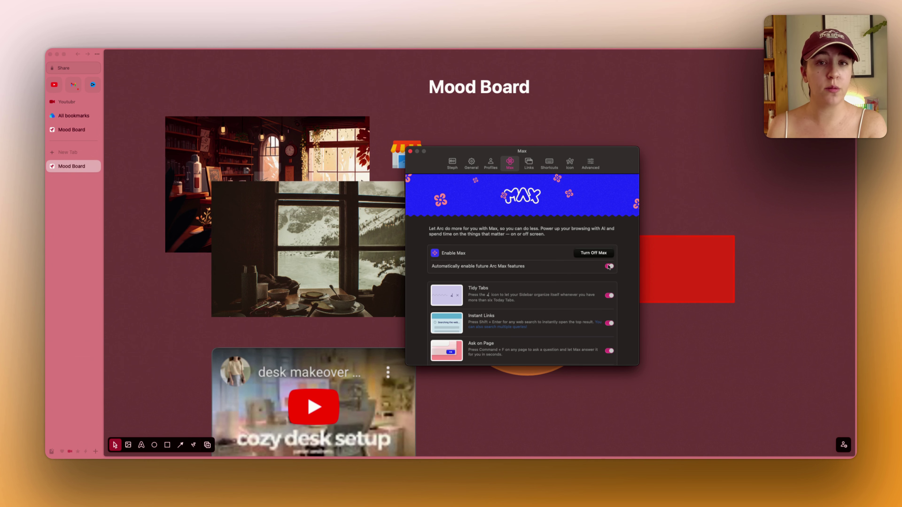
{"action": "scroll", "coordinate": [608, 266], "scroll_direction": "down", "scroll_amount": 3}
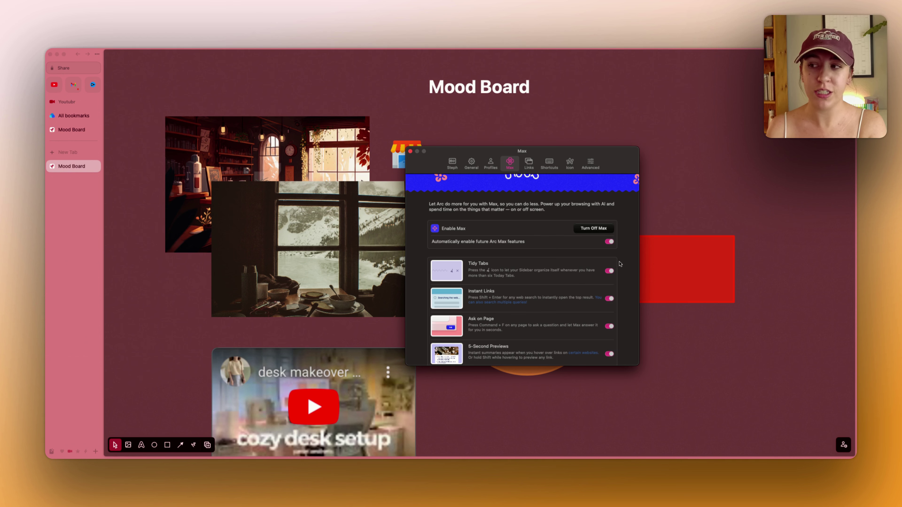
{"action": "scroll", "coordinate": [620, 270], "scroll_direction": "down", "scroll_amount": 3}
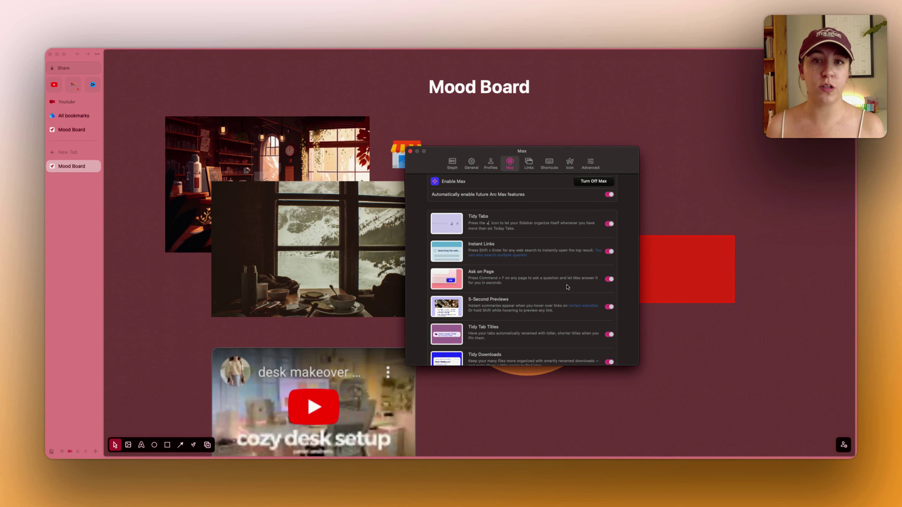
{"action": "scroll", "coordinate": [568, 287], "scroll_direction": "down", "scroll_amount": 3}
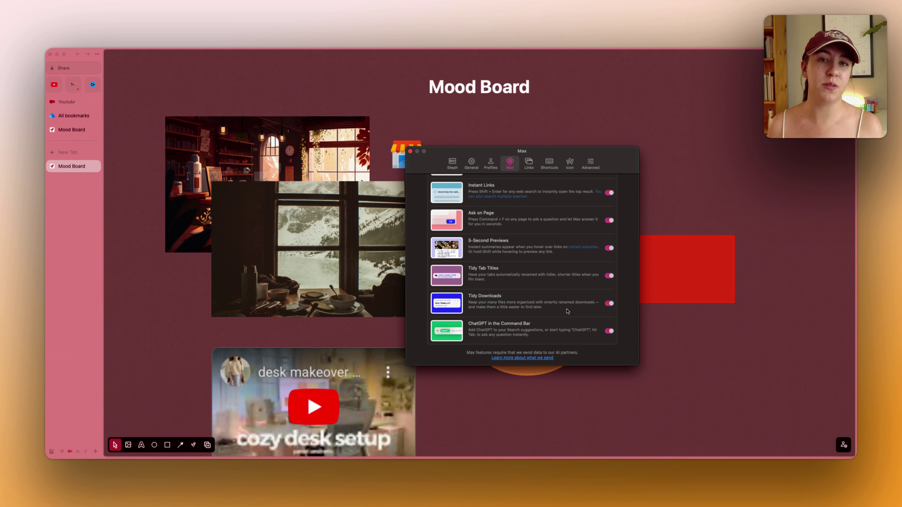
- Look through the Shortcuts and Icon settings, and open the essential shortcuts guide
{"action": "left_click", "coordinate": [549, 164]}
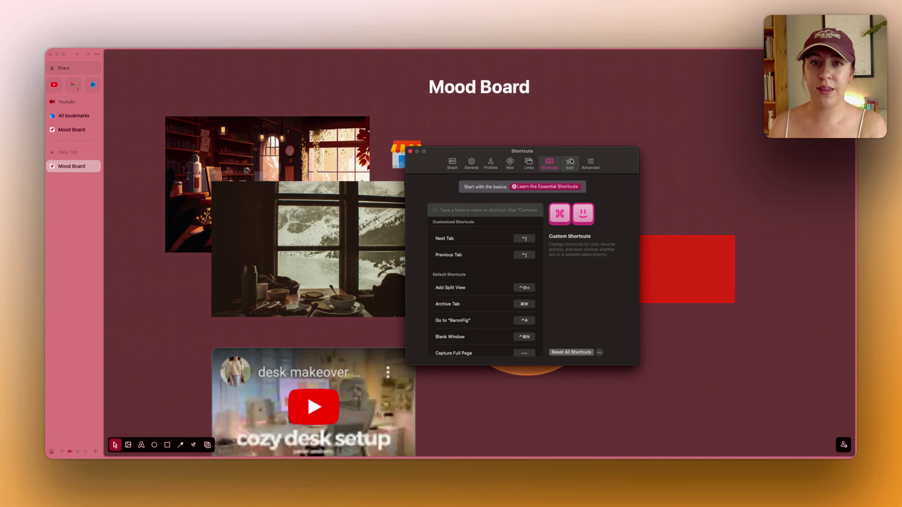
{"action": "left_click", "coordinate": [570, 162]}
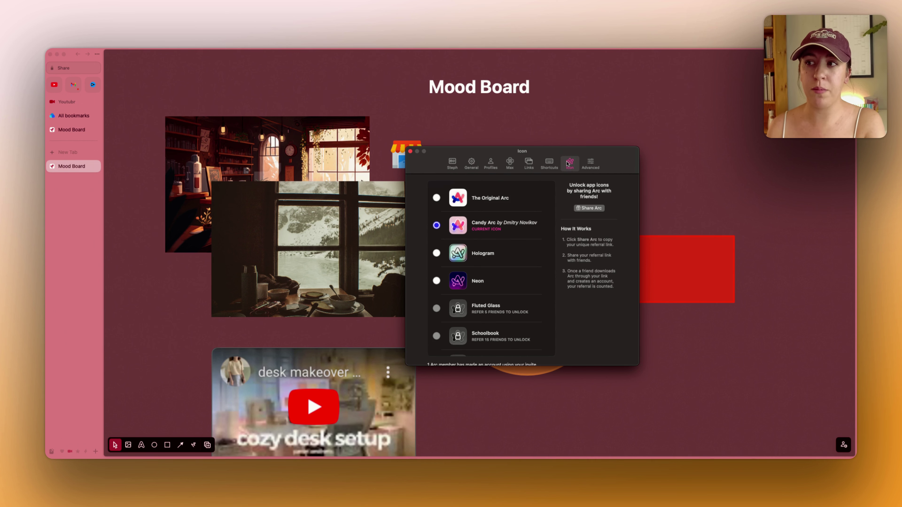
{"action": "left_click", "coordinate": [552, 164]}
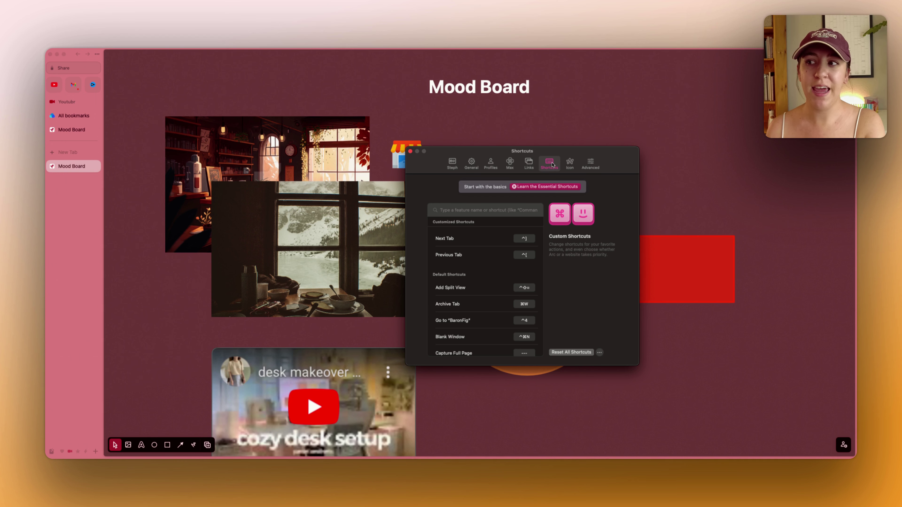
{"action": "left_click", "coordinate": [558, 188]}
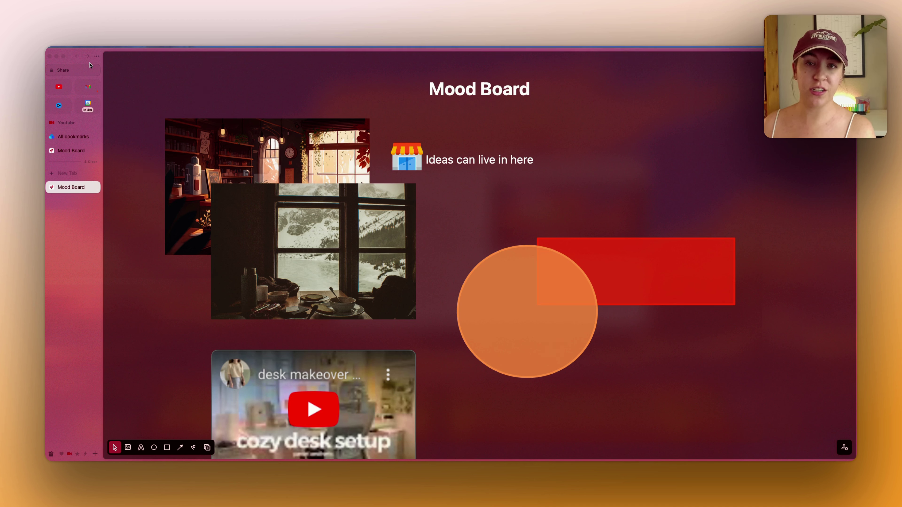
- Preview the pinned calendar's schedule and look at its live calendar options
{"action": "mouse_move", "coordinate": [88, 111]}
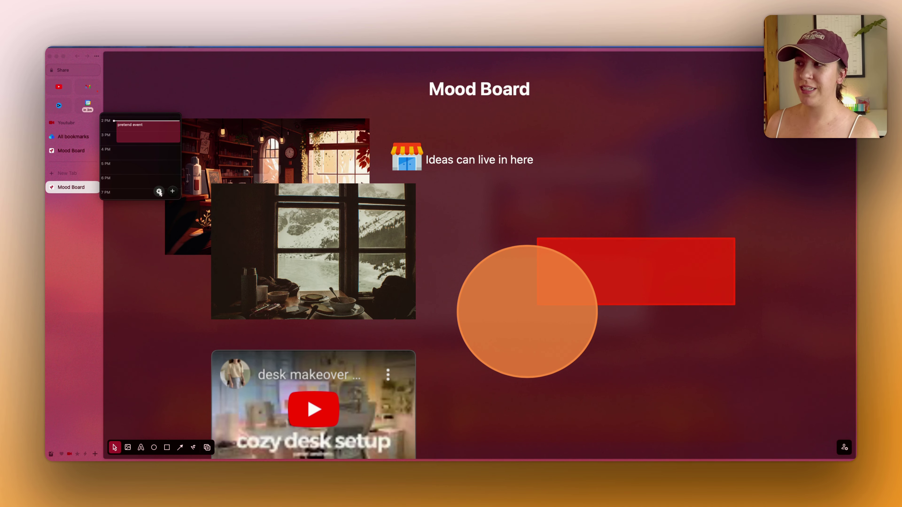
{"action": "left_click", "coordinate": [159, 192]}
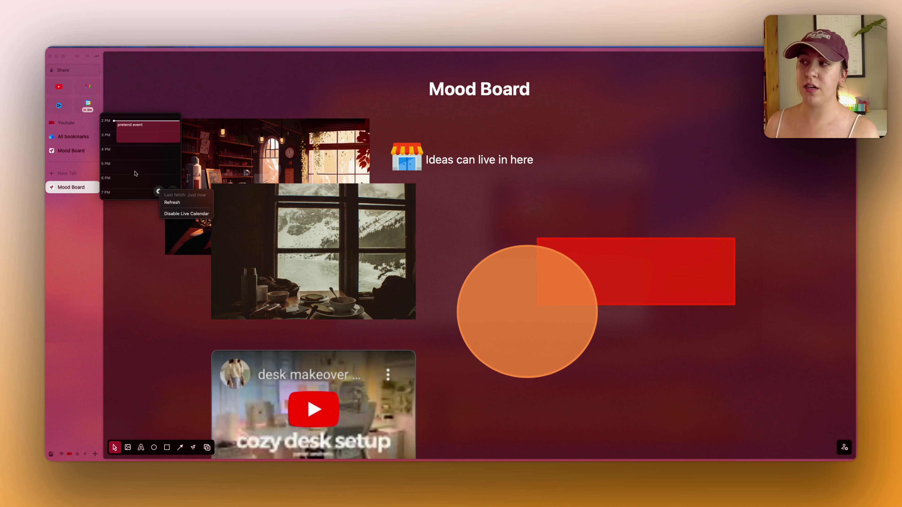
{"action": "left_click", "coordinate": [142, 165]}
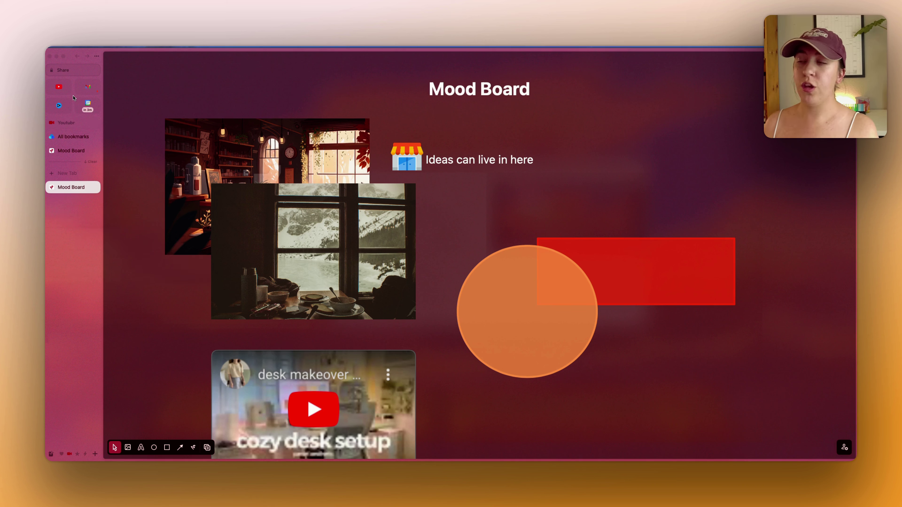
{"action": "mouse_move", "coordinate": [93, 90]}
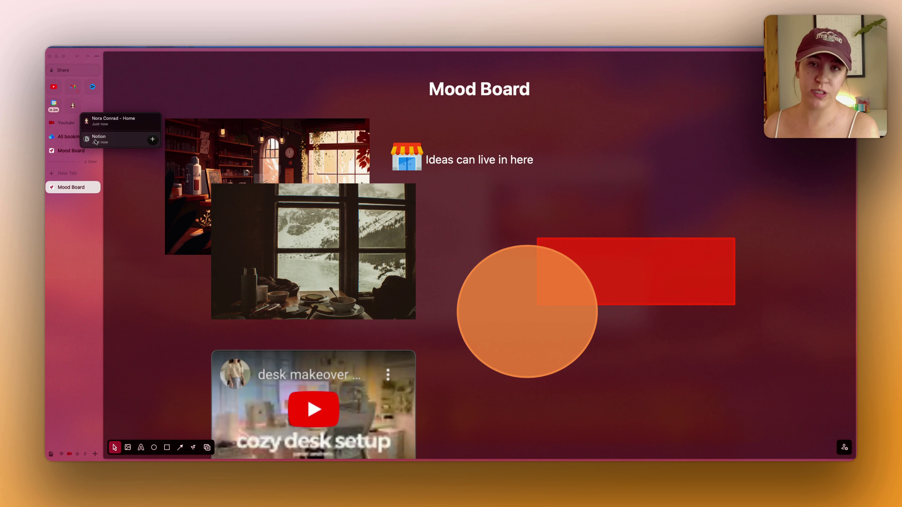
- View the Mood Board's sharing options and open the pinned Google Calendar
{"action": "left_click", "coordinate": [95, 72]}
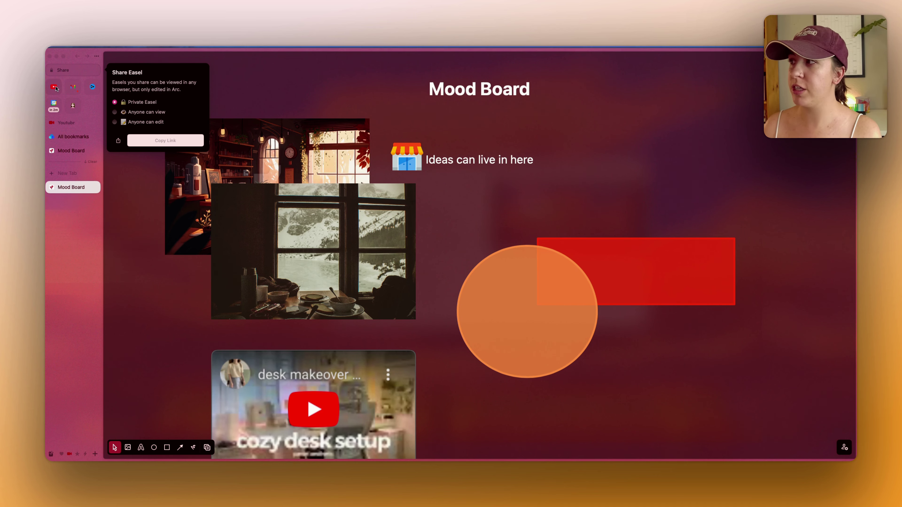
{"action": "left_click", "coordinate": [53, 104]}
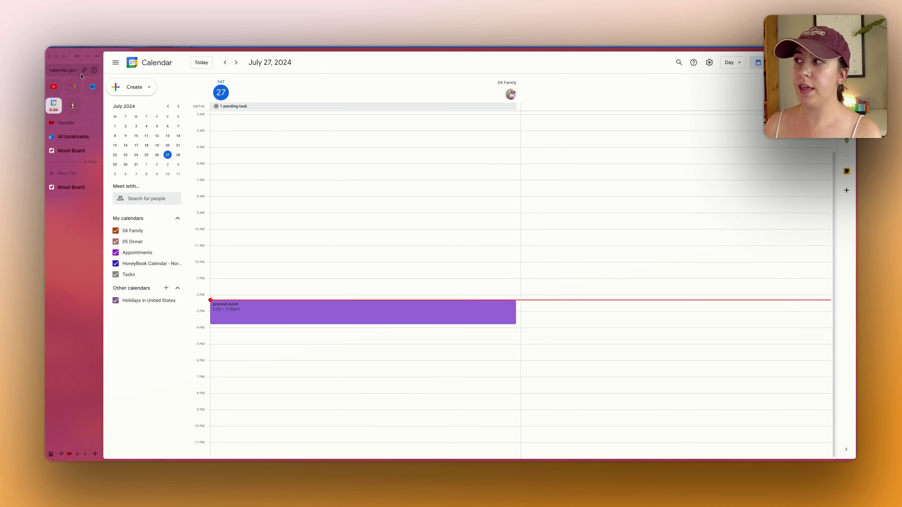
{"action": "left_click", "coordinate": [85, 71]}
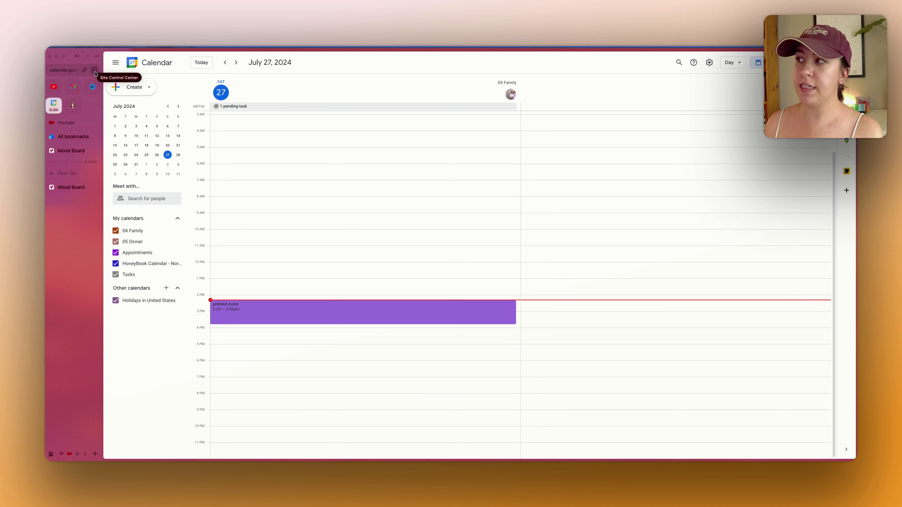
- Open extension management from the calendar's site controls and pin the Save to Notion extension to the toolbar
{"action": "left_click", "coordinate": [95, 71]}
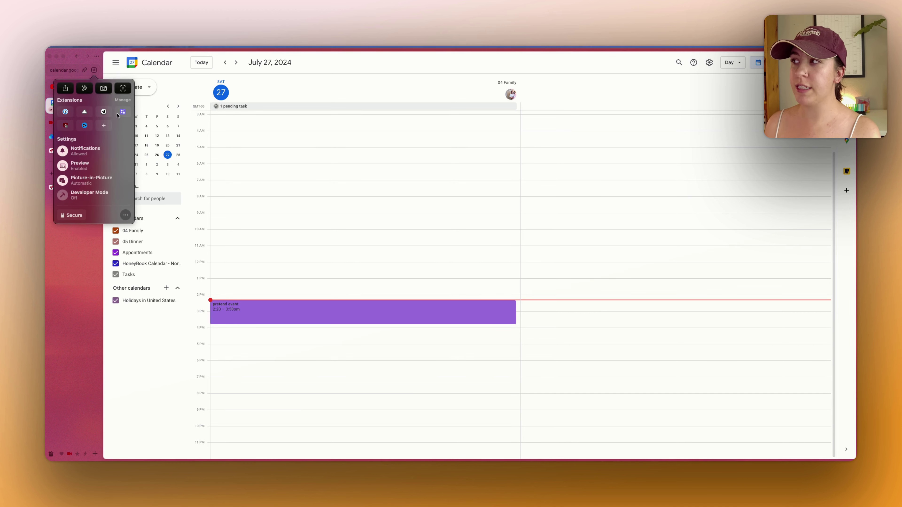
{"action": "left_click", "coordinate": [121, 102]}
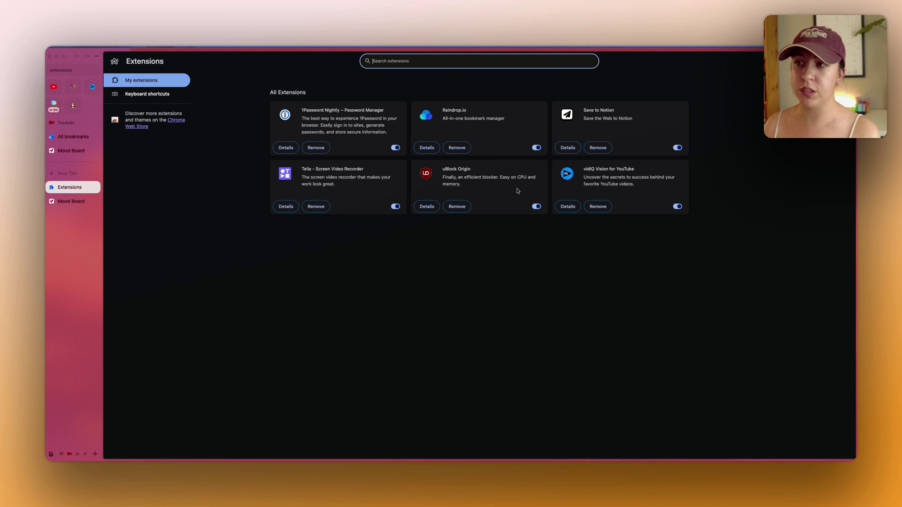
{"action": "left_click", "coordinate": [518, 191]}
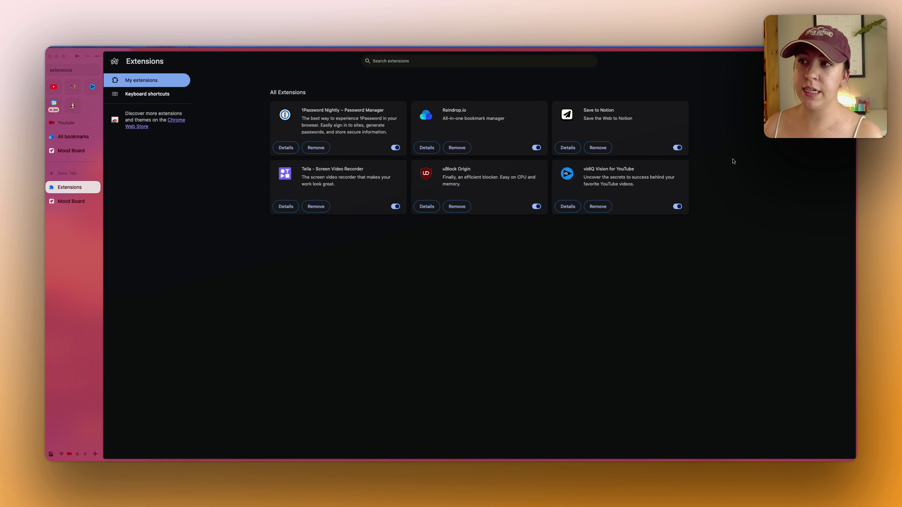
{"action": "left_click", "coordinate": [568, 148]}
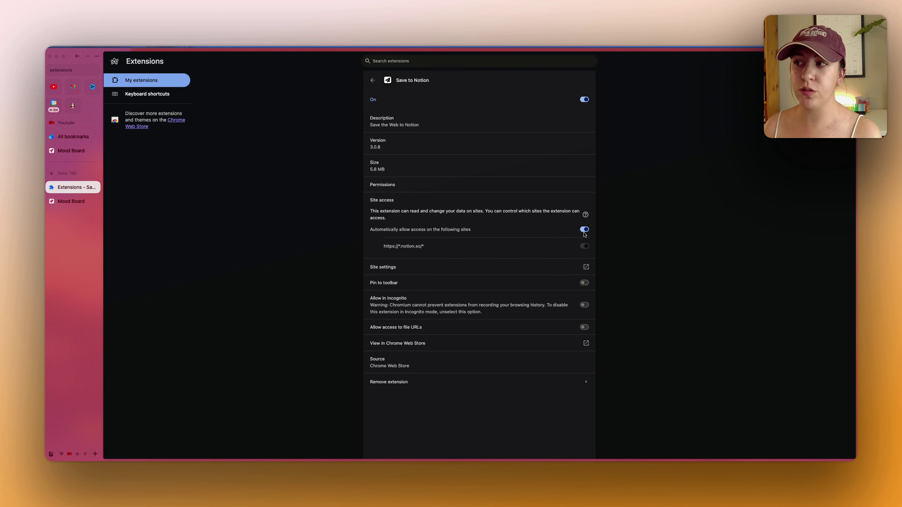
{"action": "left_click", "coordinate": [584, 283]}
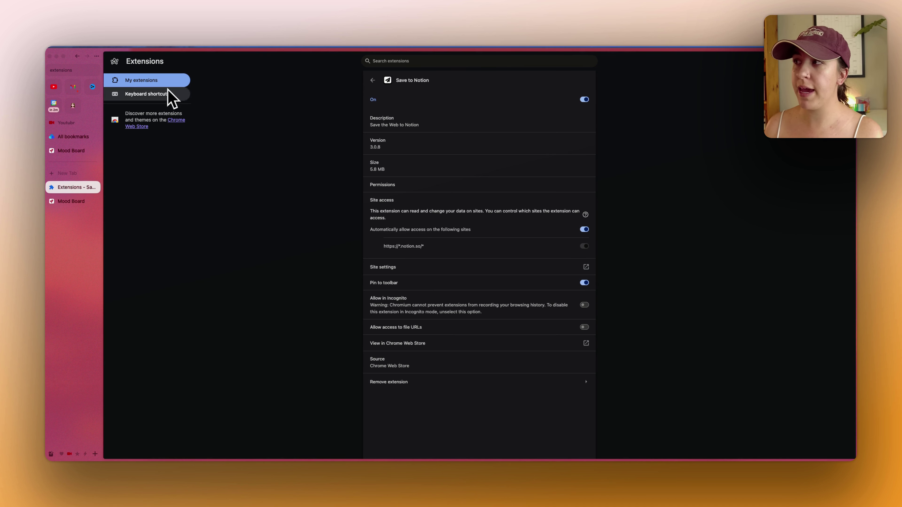
- Pin the 1Password, Raindrop.io and Tella extensions to the toolbar from the site controls
{"action": "left_click", "coordinate": [95, 71]}
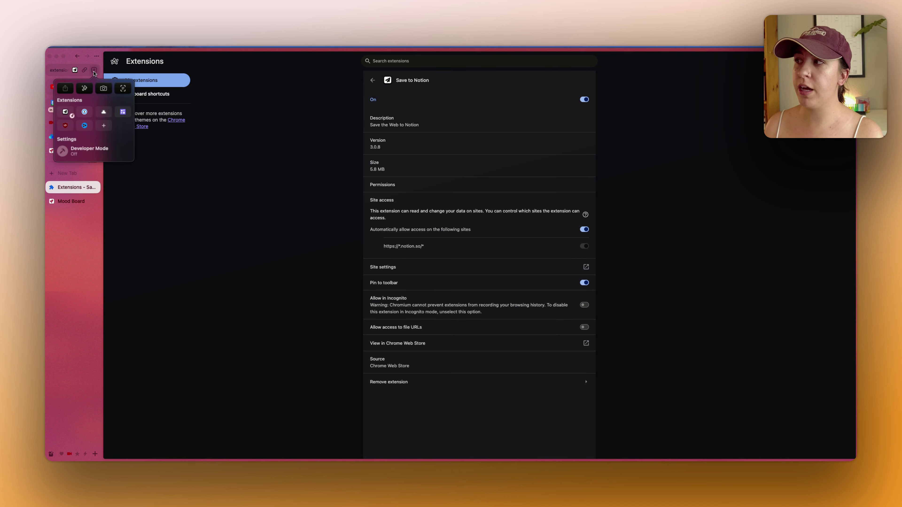
{"action": "left_click", "coordinate": [91, 117]}
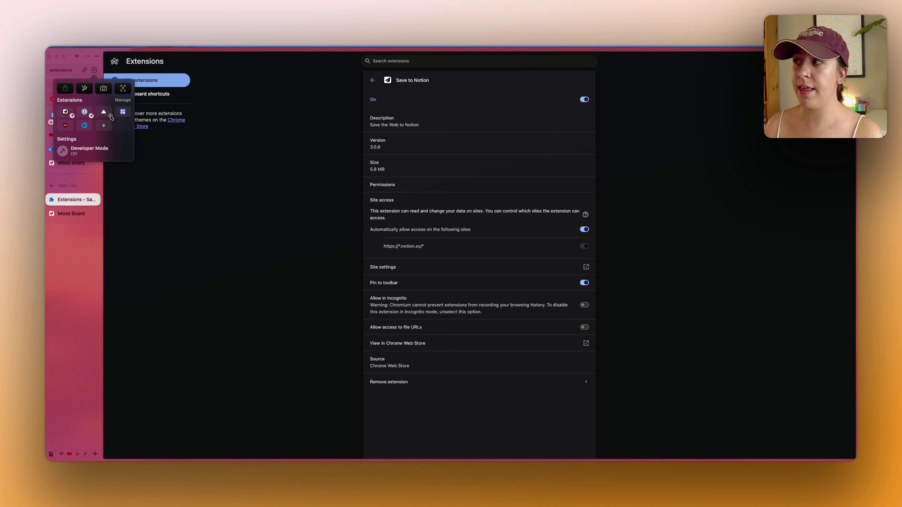
{"action": "left_click", "coordinate": [129, 116]}
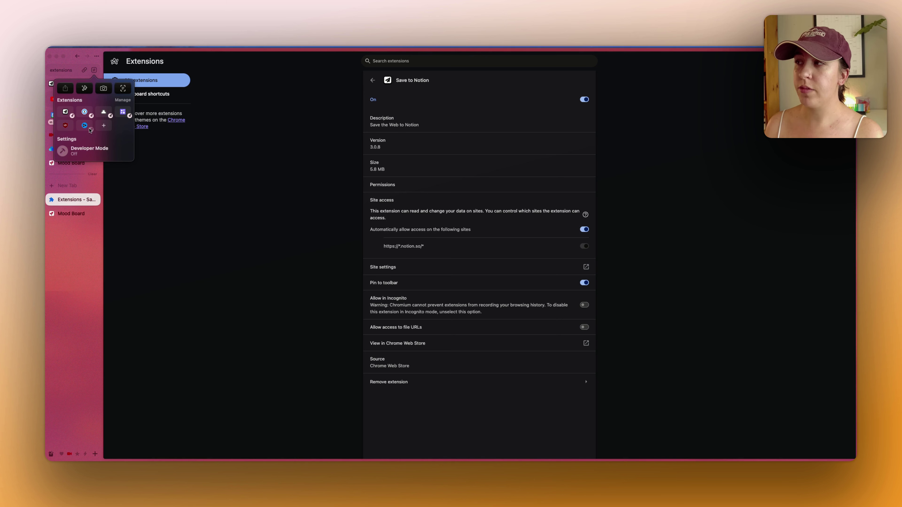
{"action": "left_click", "coordinate": [99, 269]}
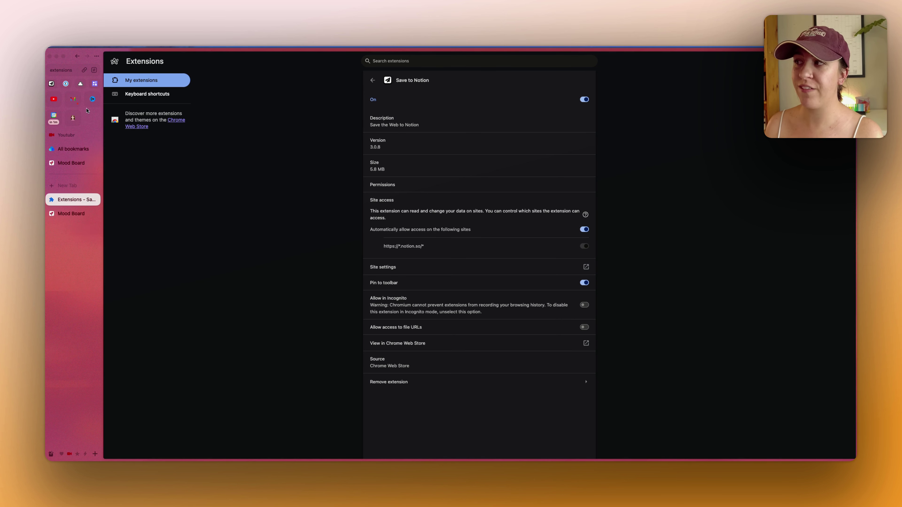
- Collapse the pinned tabs of the Youtubr space and rename the space Youtube
{"action": "left_click", "coordinate": [59, 137]}
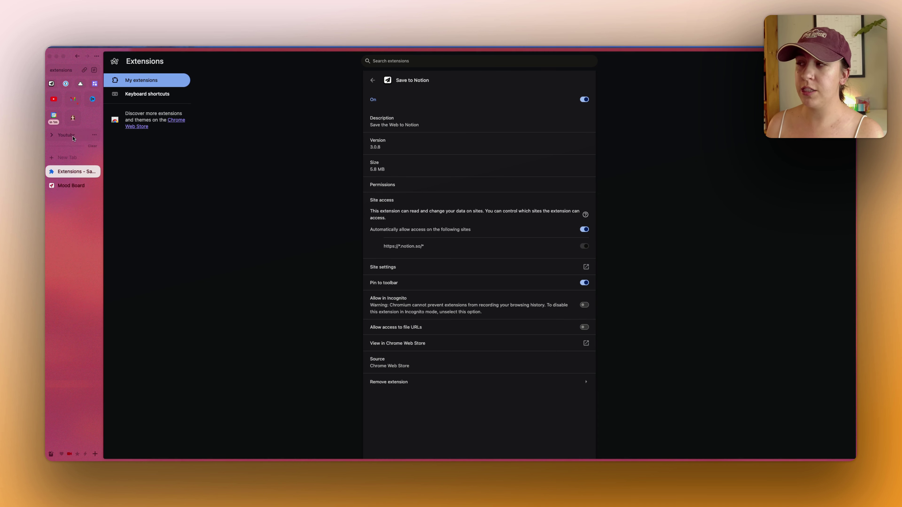
{"action": "left_click", "coordinate": [94, 136]}
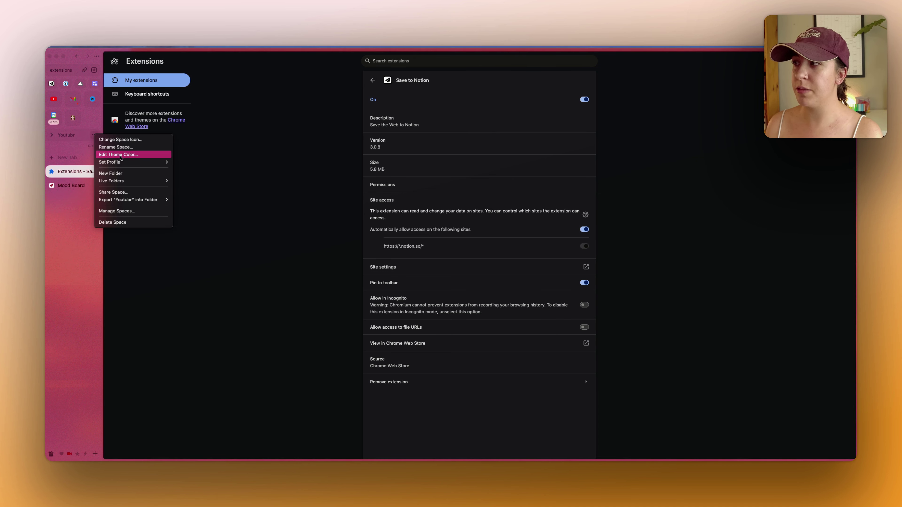
{"action": "left_click", "coordinate": [79, 136]}
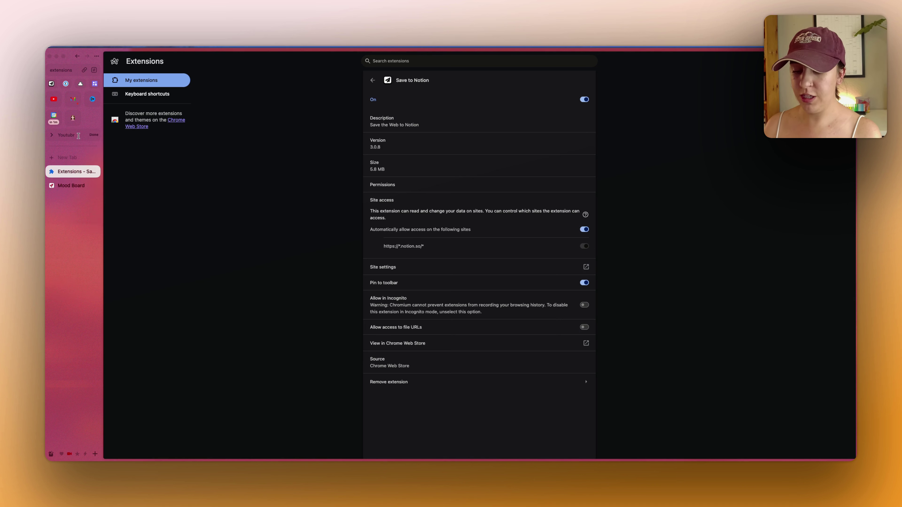
{"action": "key", "text": "BackSpace"}
{"action": "type", "text": "e"}
{"action": "key", "text": "Return"}
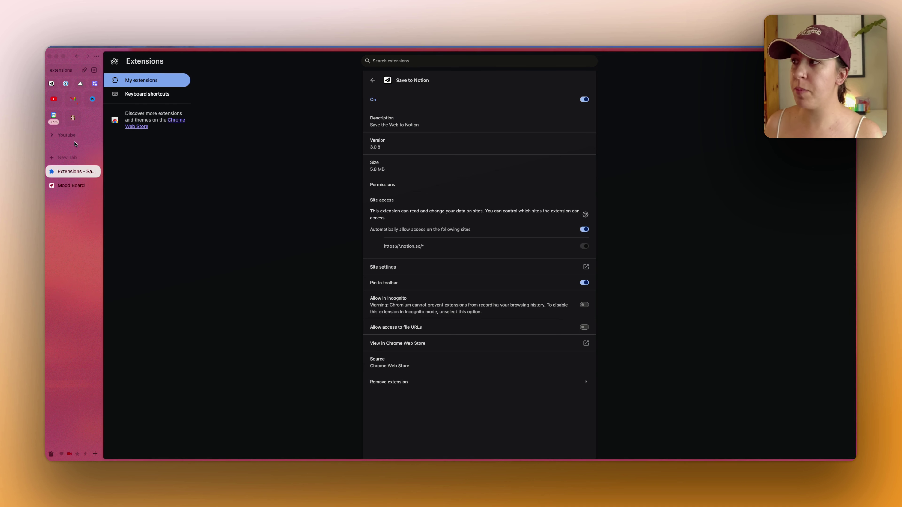
- Create two untitled folders among the Youtube space's pinned tabs
{"action": "right_click", "coordinate": [75, 211]}
{"action": "key", "text": "Escape"}
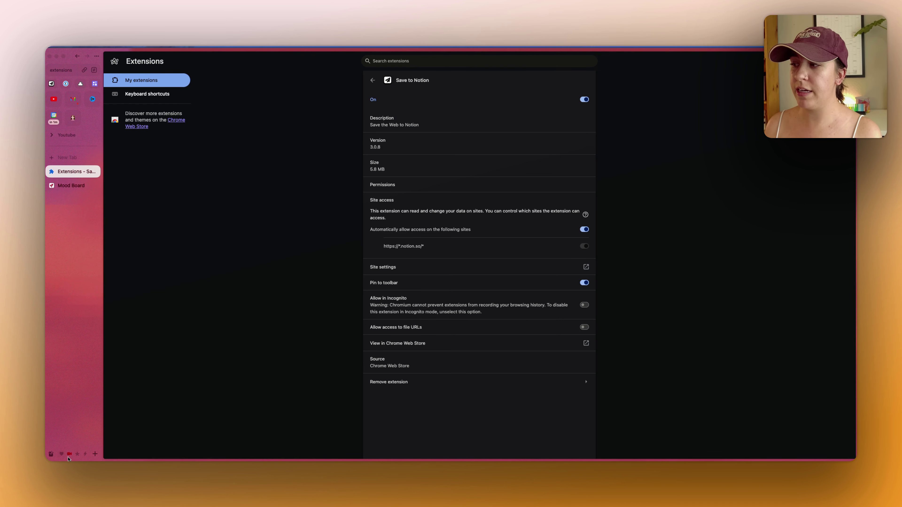
{"action": "left_click", "coordinate": [95, 454]}
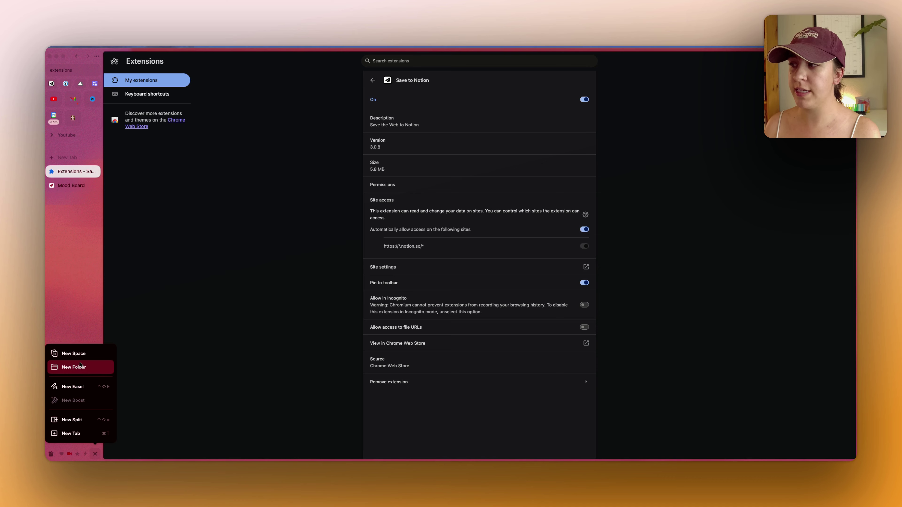
{"action": "key", "text": "Escape"}
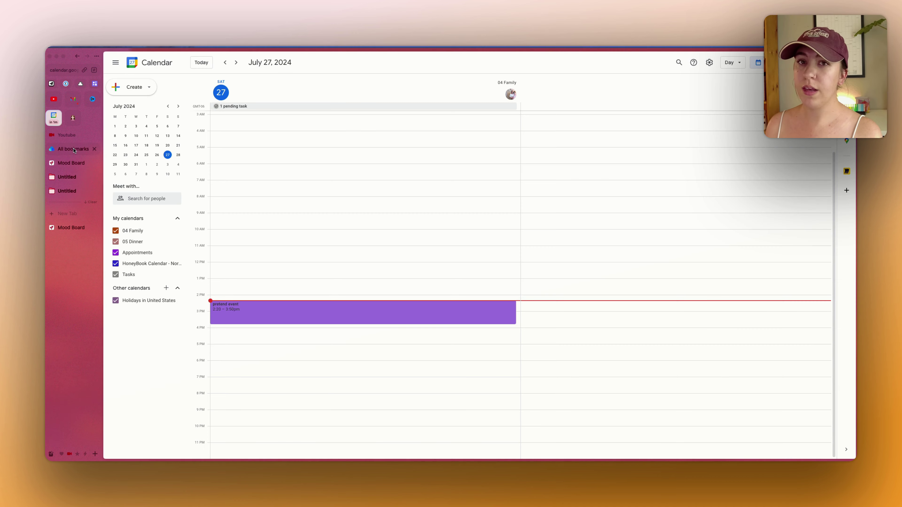
- Move the pinned Mood Board into the second untitled folder, then close the board and collapse the folder
{"action": "left_click_drag", "start_coordinate": [64, 162], "coordinate": [66, 176]}
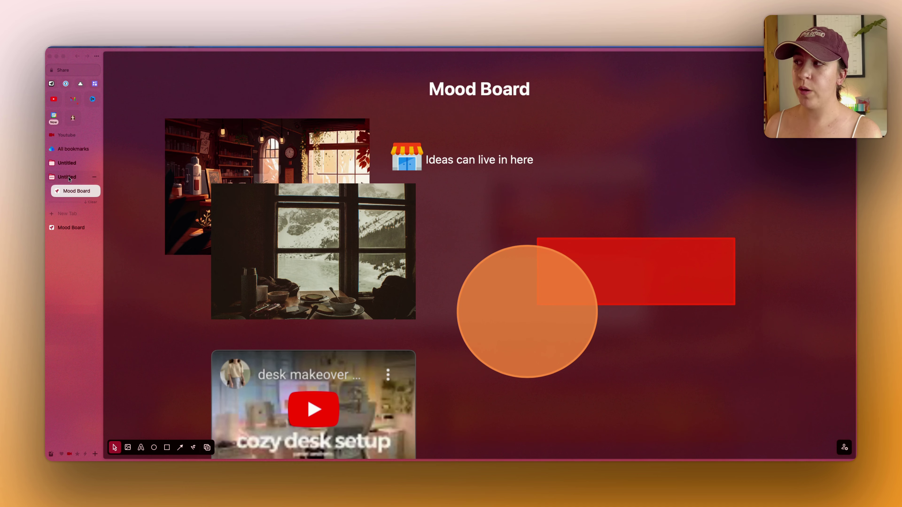
{"action": "left_click", "coordinate": [95, 179]}
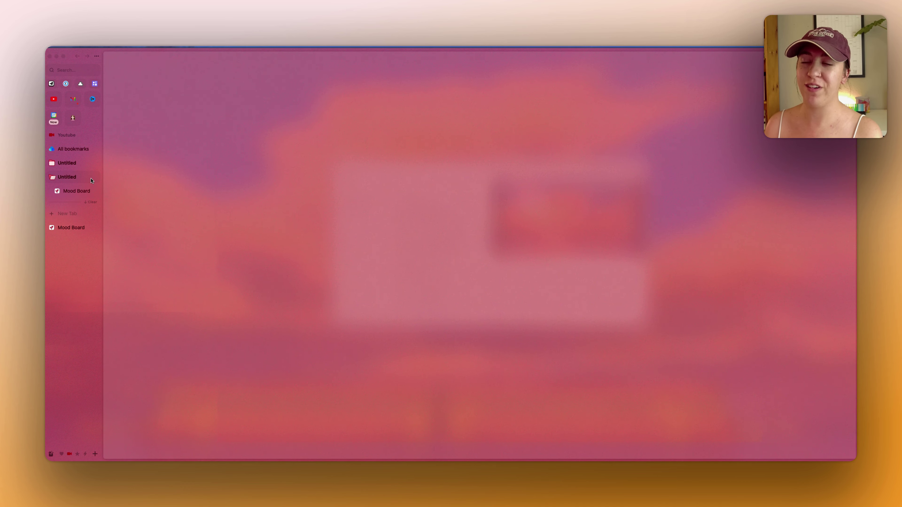
{"action": "left_click", "coordinate": [91, 179]}
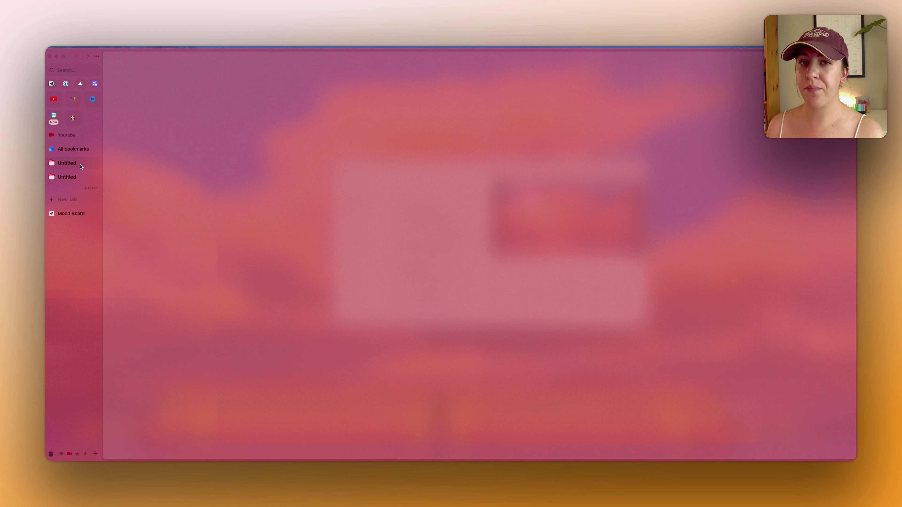